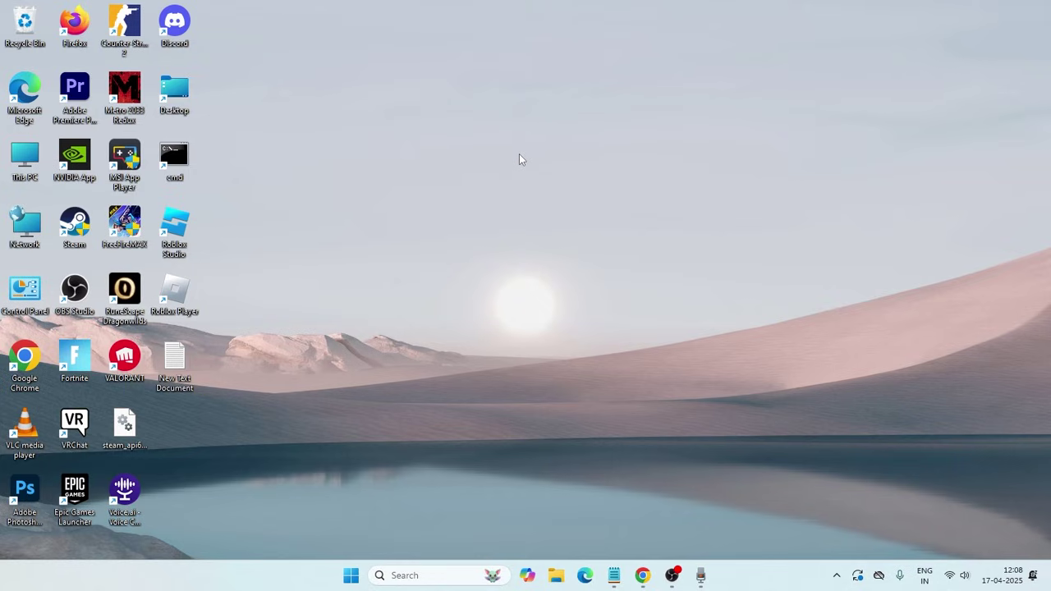
- Launch Epic Games Launcher and open its Settings page from the account menu
double_click(87, 480)
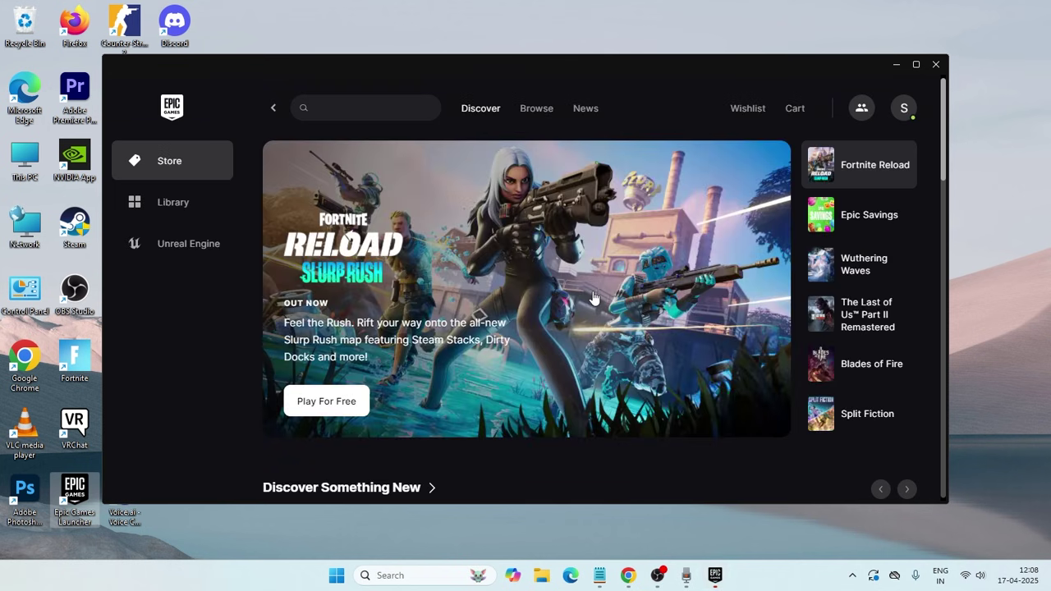
left_click(904, 108)
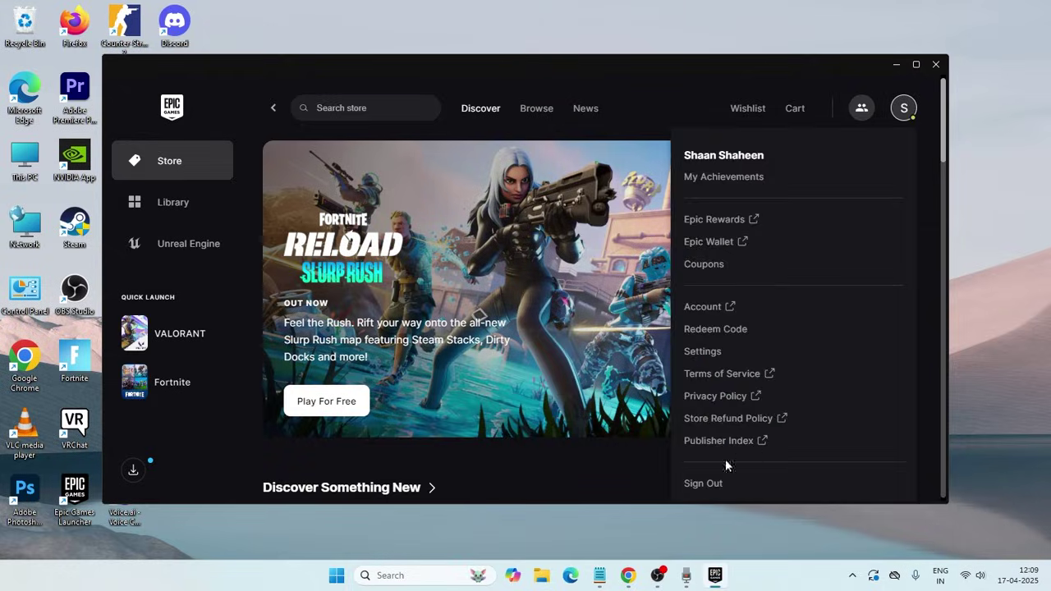
left_click(715, 353)
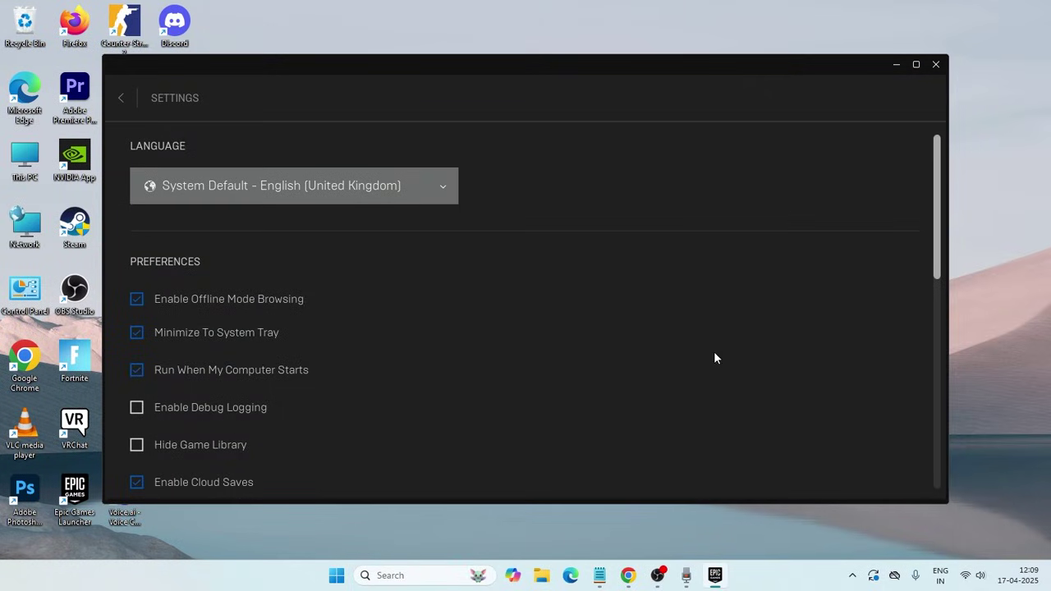
scroll(390, 265, "down", 5)
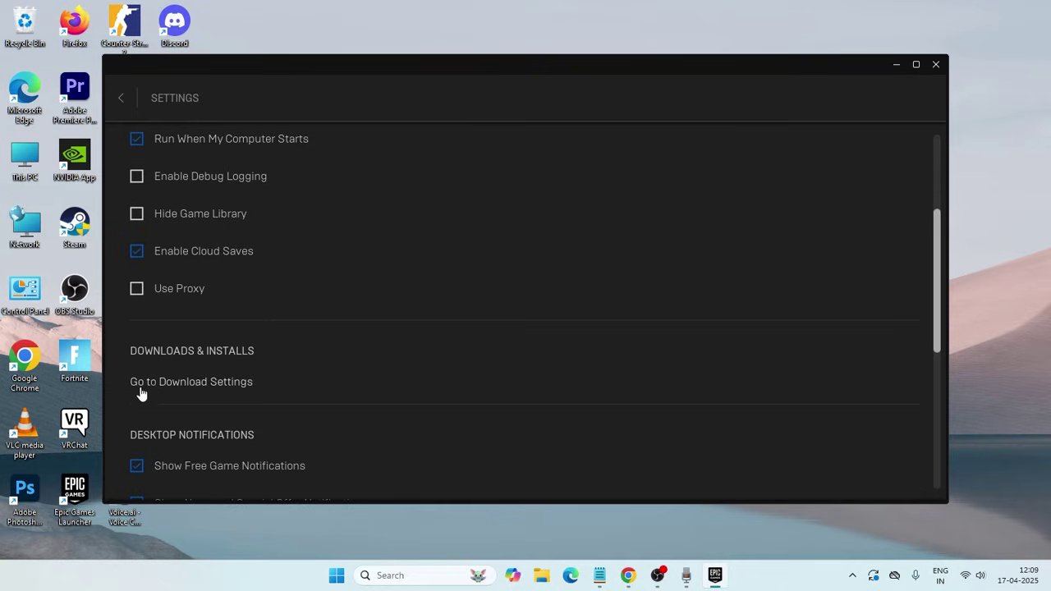
- Enable Limit download speeds in Download Settings, then reopen it to reveal the Mbps limit fields
left_click(215, 382)
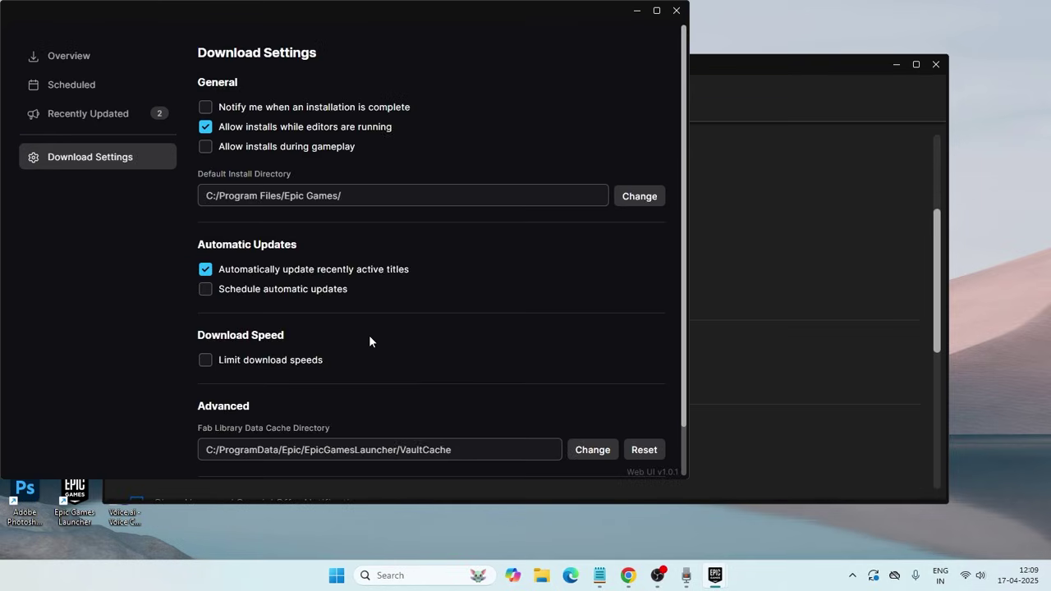
scroll(525, 173, "down", 2)
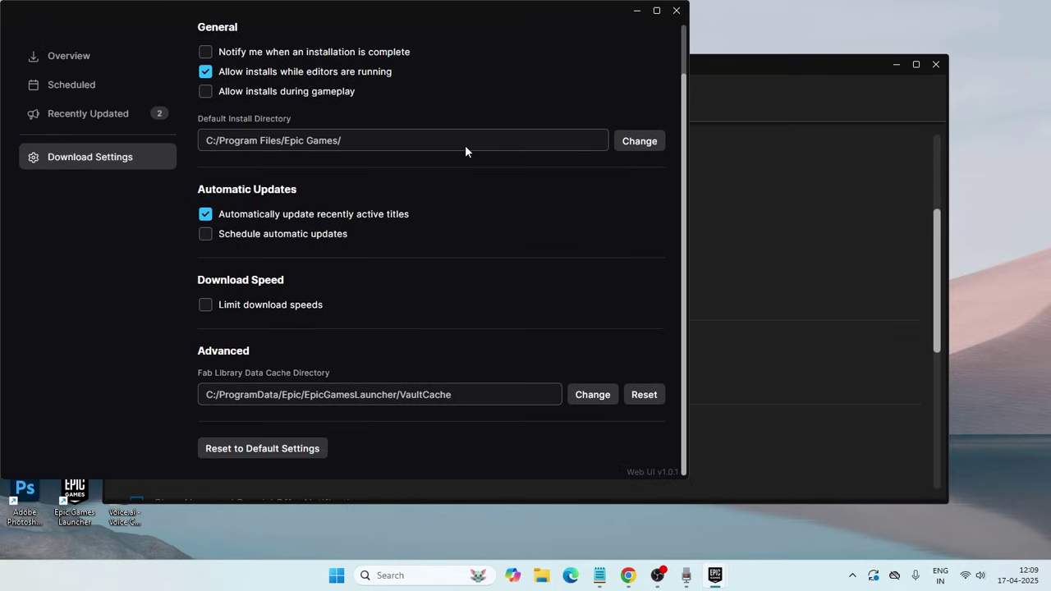
left_click(205, 306)
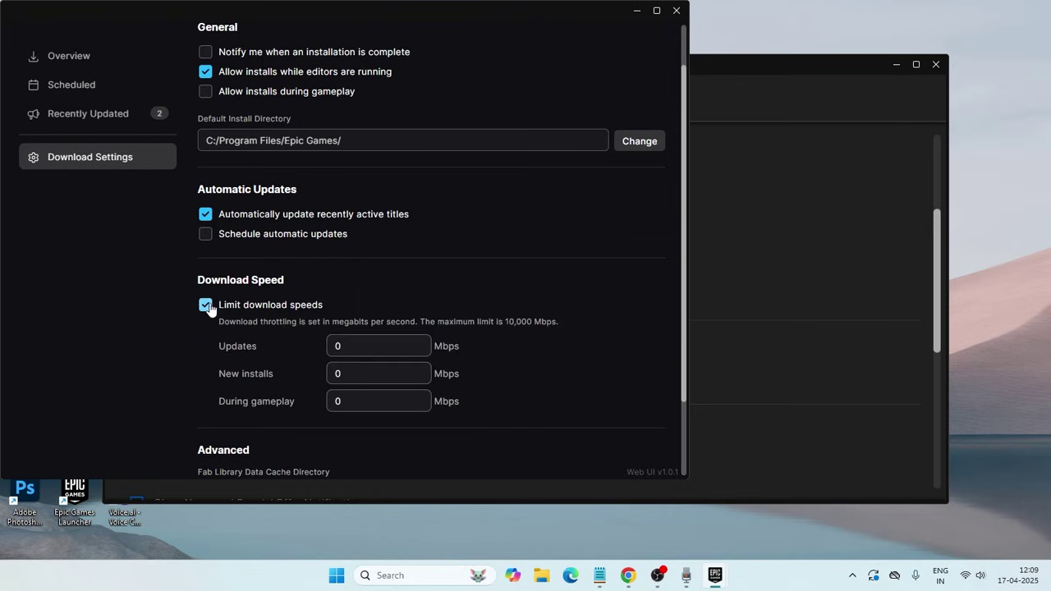
scroll(572, 270, "down", 2)
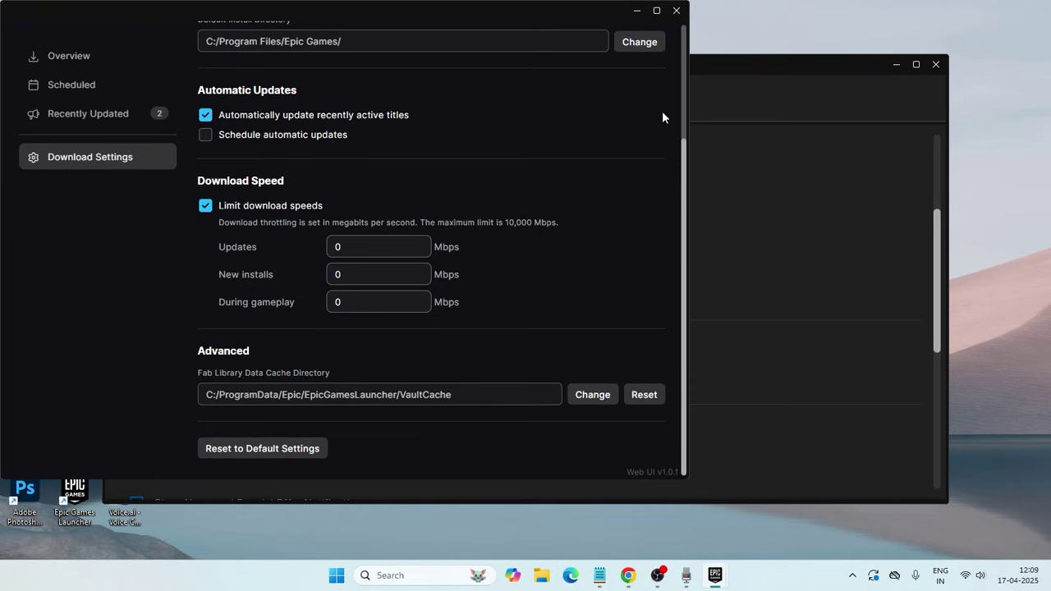
left_click(675, 10)
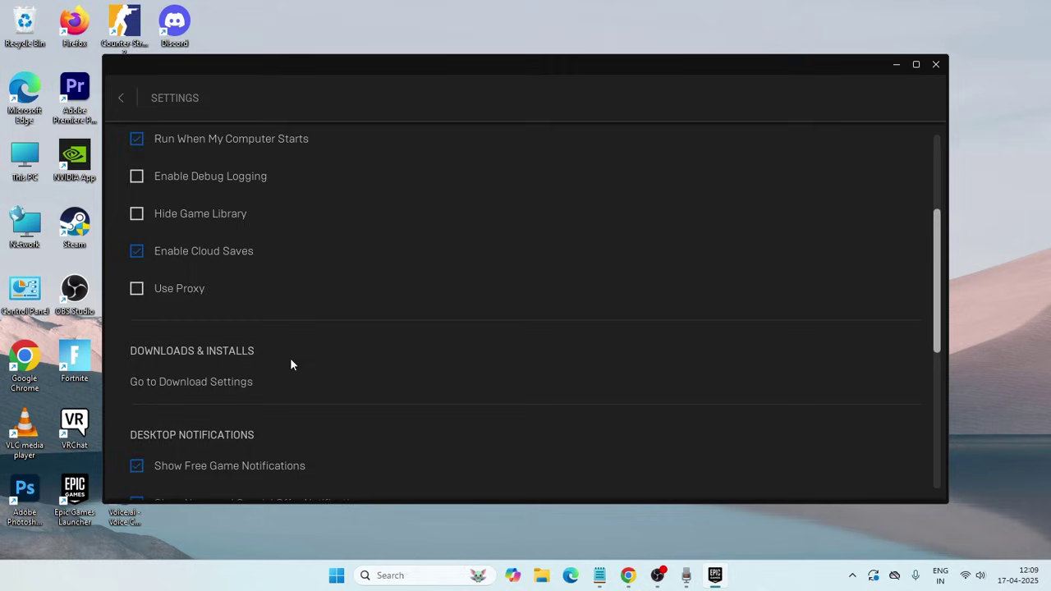
left_click(223, 382)
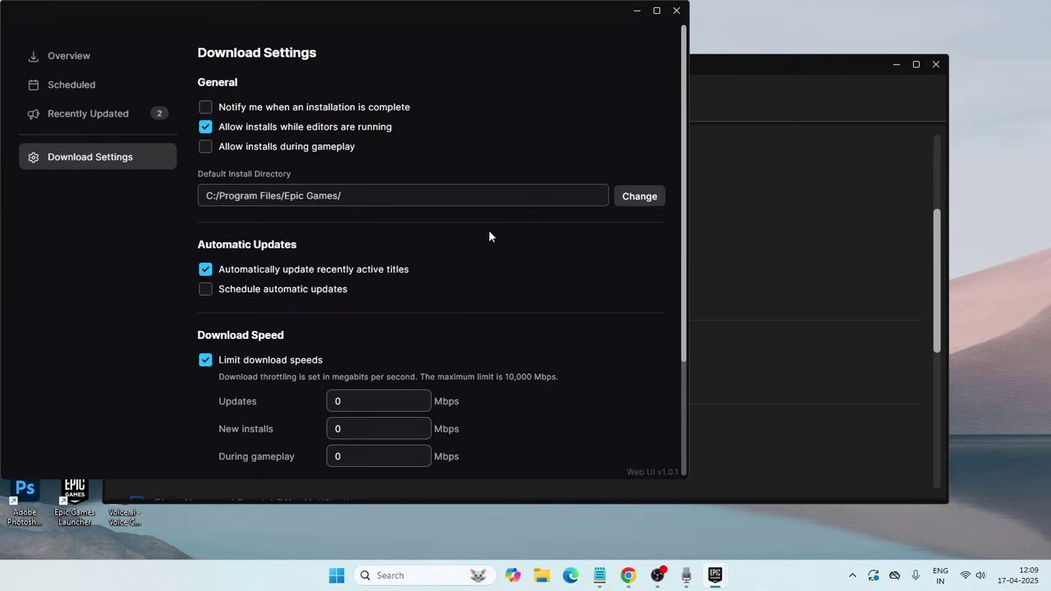
scroll(489, 237, "down", 3)
- Enter 10000 Mbps for the Updates, New installs and During gameplay download limits
double_click(388, 246)
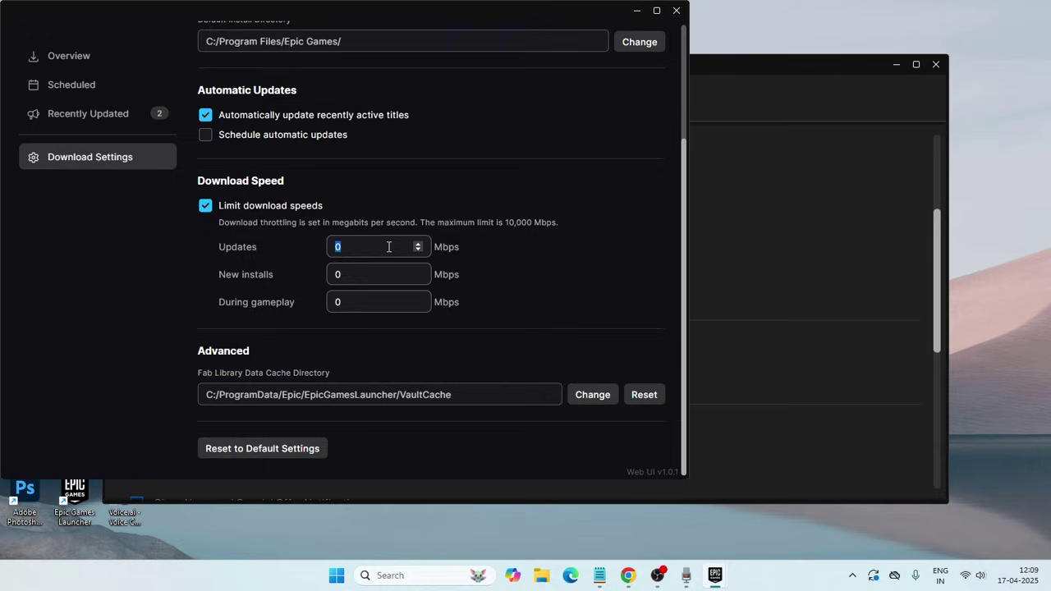
key("BackSpace")
type("0000")
left_click(376, 266)
type("10000")
left_click(371, 293)
type("10000")
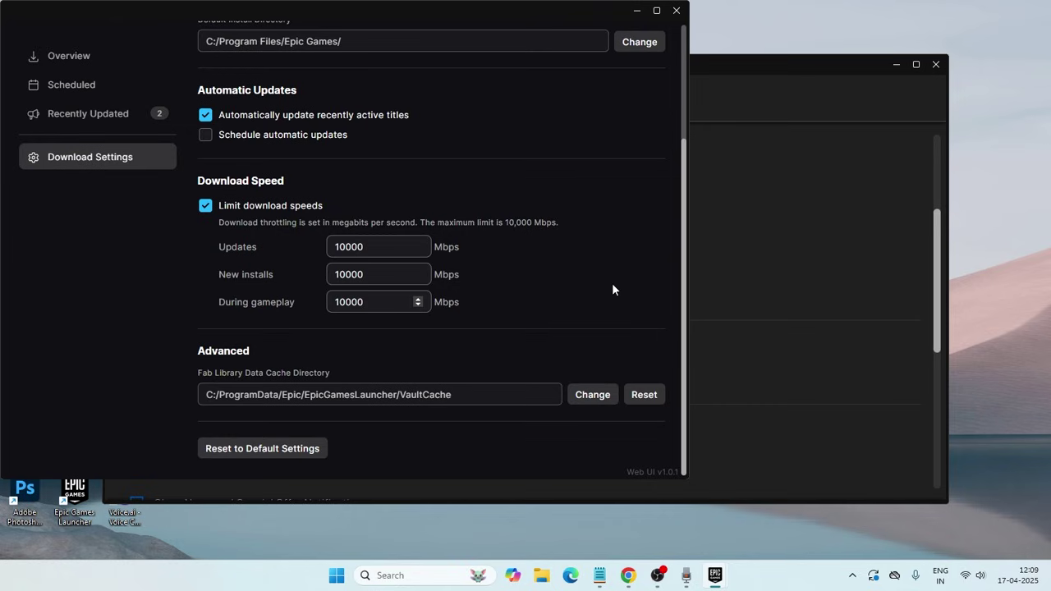
- Close Download Settings, return to the Store and minimize the launcher window
left_click(675, 10)
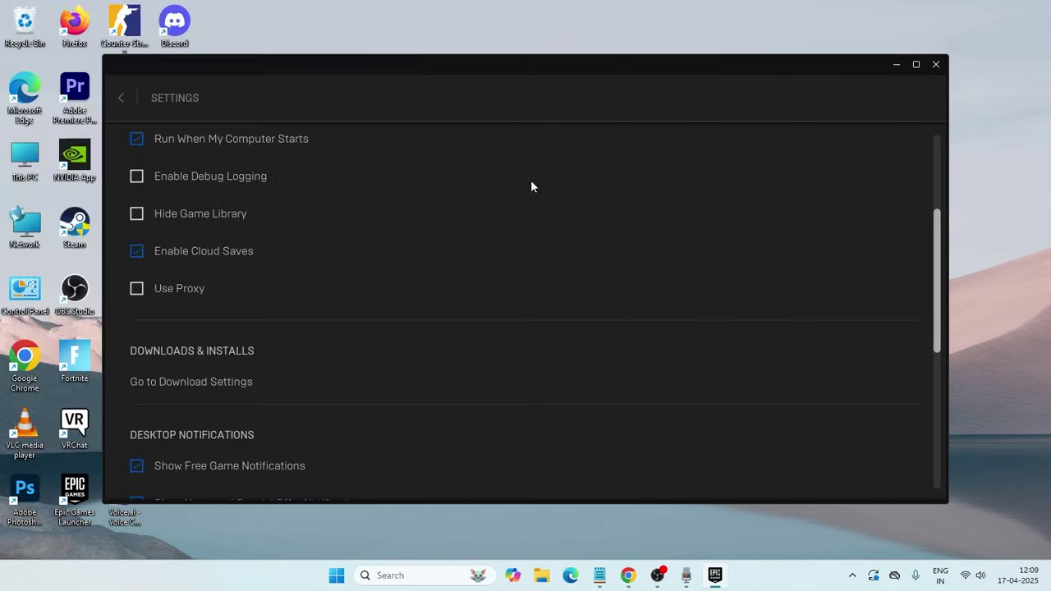
scroll(152, 165, "up", 1)
left_click(121, 98)
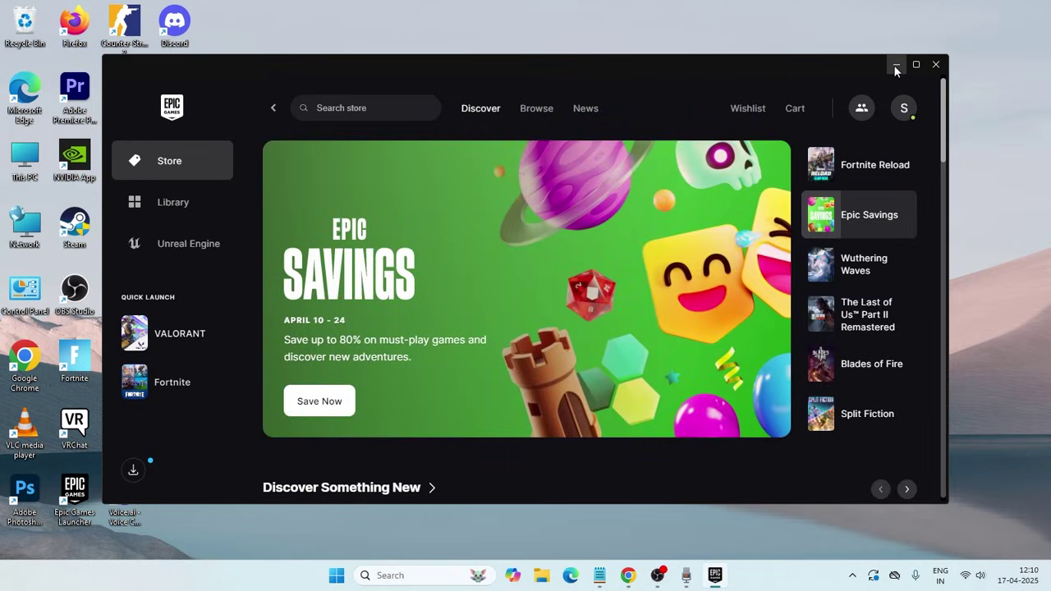
left_click(895, 68)
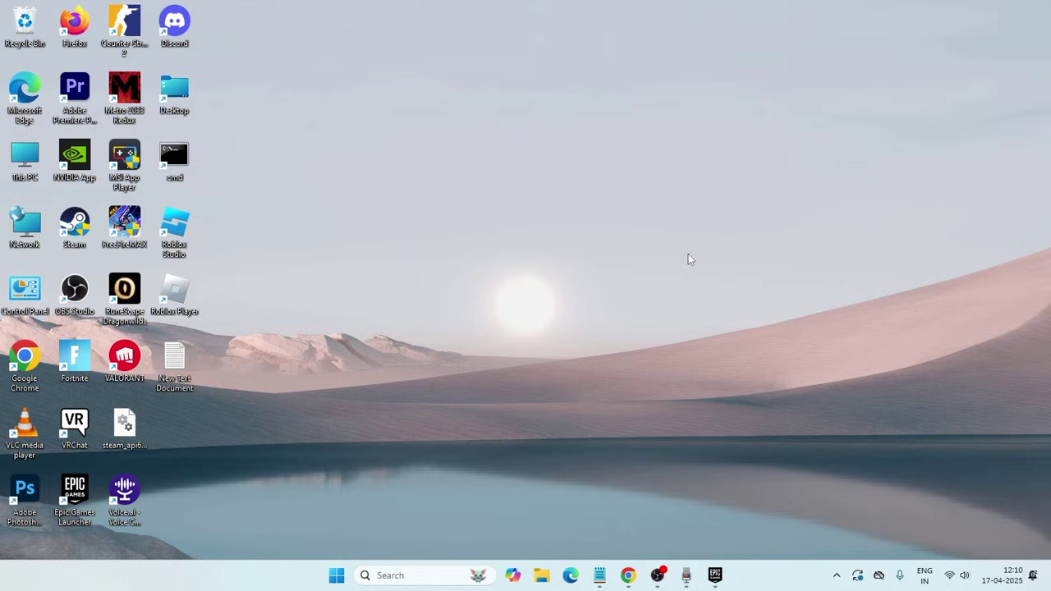
- Exit Epic Games Launcher from its icon in the hidden system tray
left_click(835, 578)
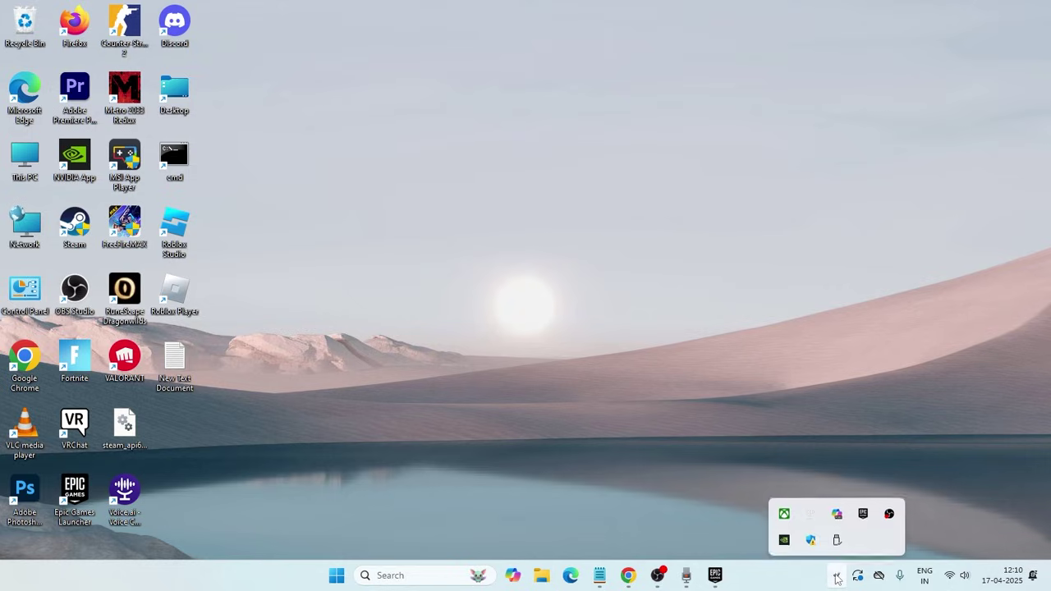
right_click(865, 511)
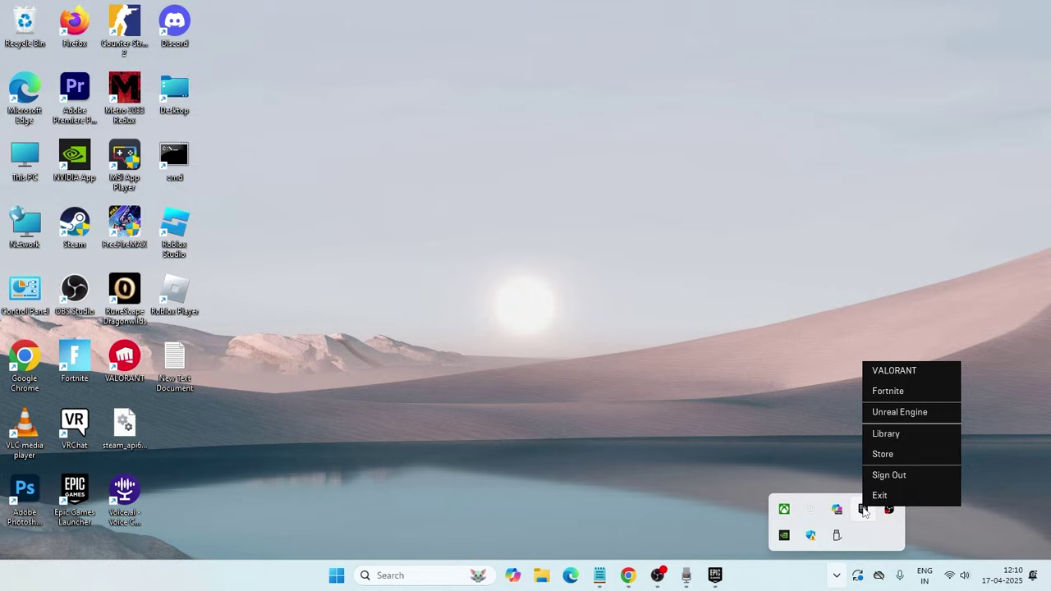
left_click(887, 497)
left_click(597, 323)
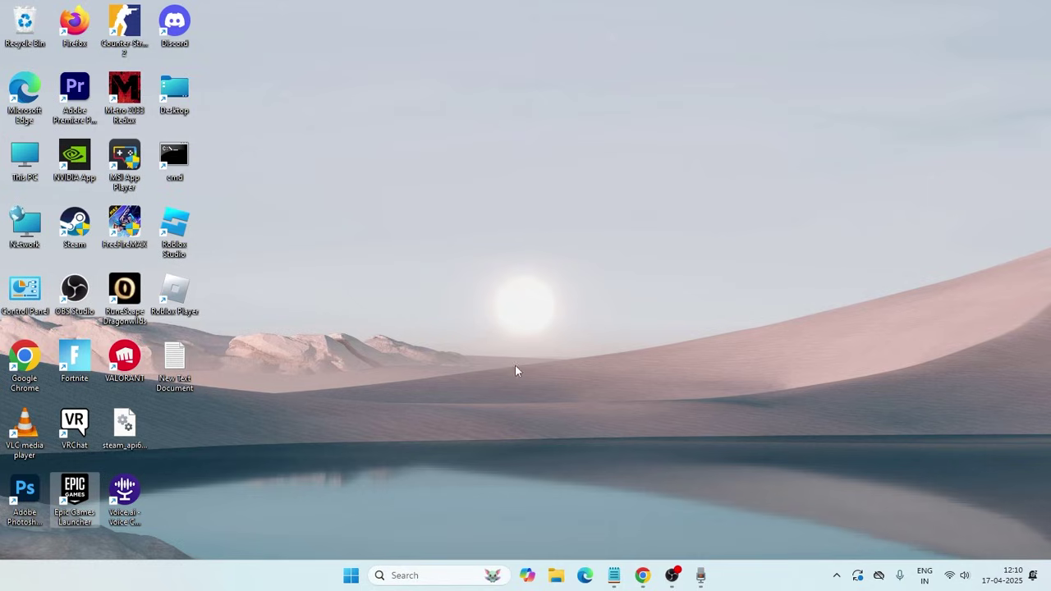
- Open the Run dialog via search and run %localappdata% to open AppData\Local
left_click(416, 575)
type("run")
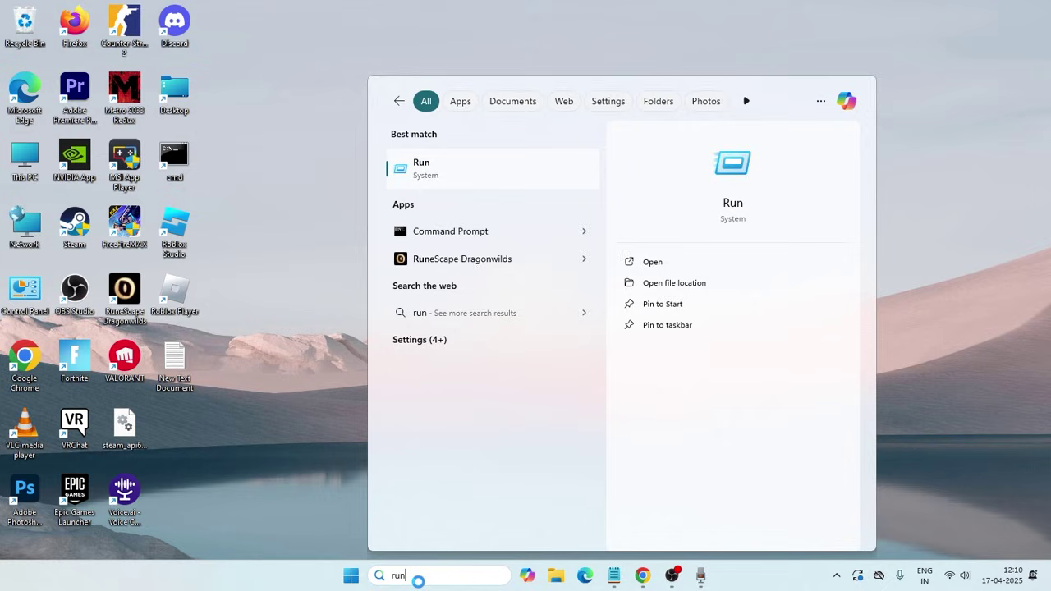
left_click(439, 177)
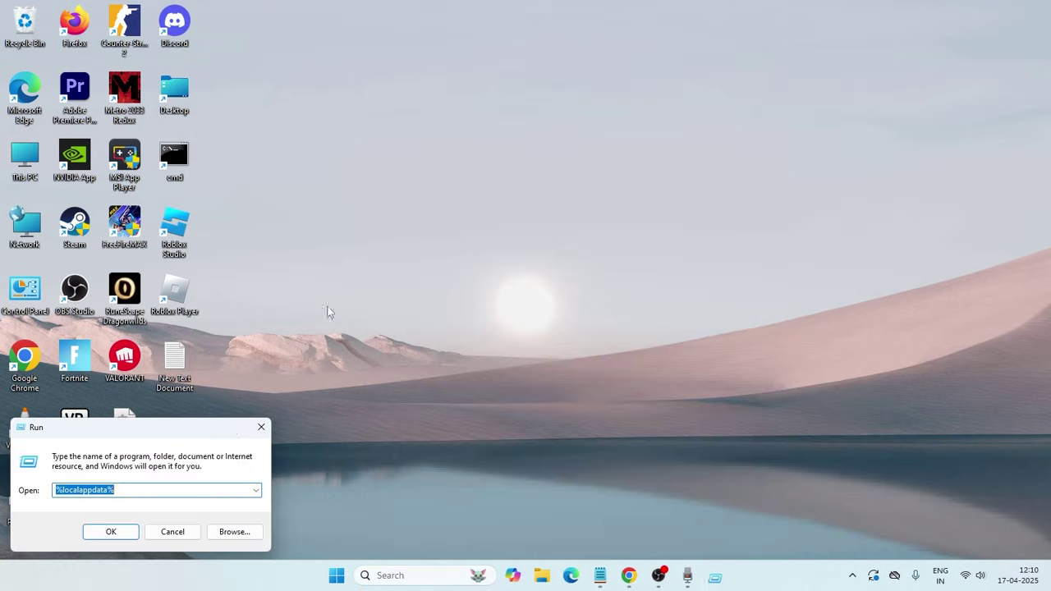
left_click(148, 489)
left_click_drag(174, 430, 525, 172)
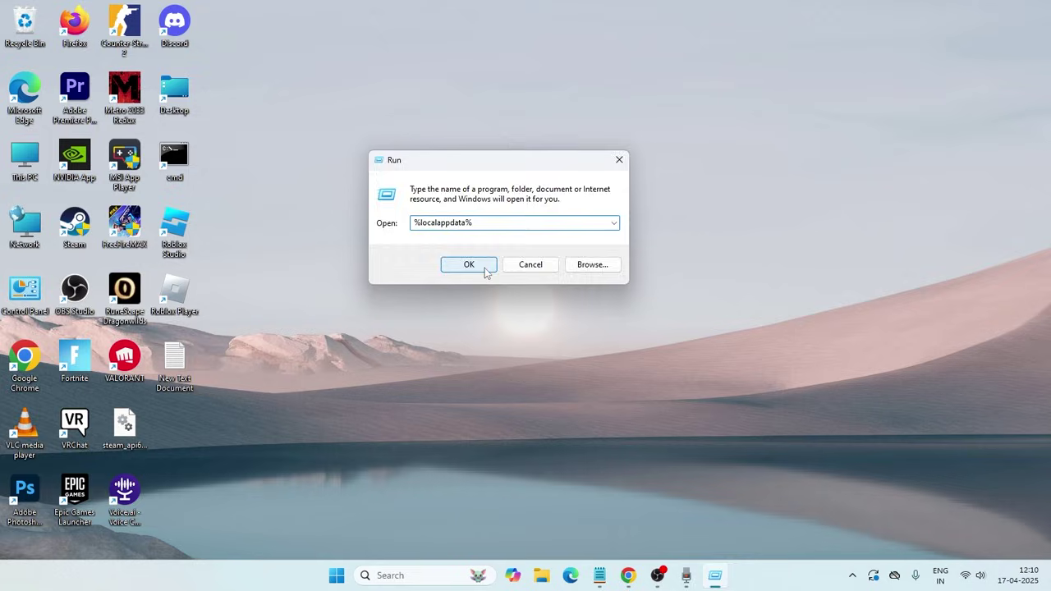
left_click(485, 268)
- Navigate into EpicGamesLauncher\Saved\webcache_4430 within AppData\Local
scroll(462, 257, "down", 6)
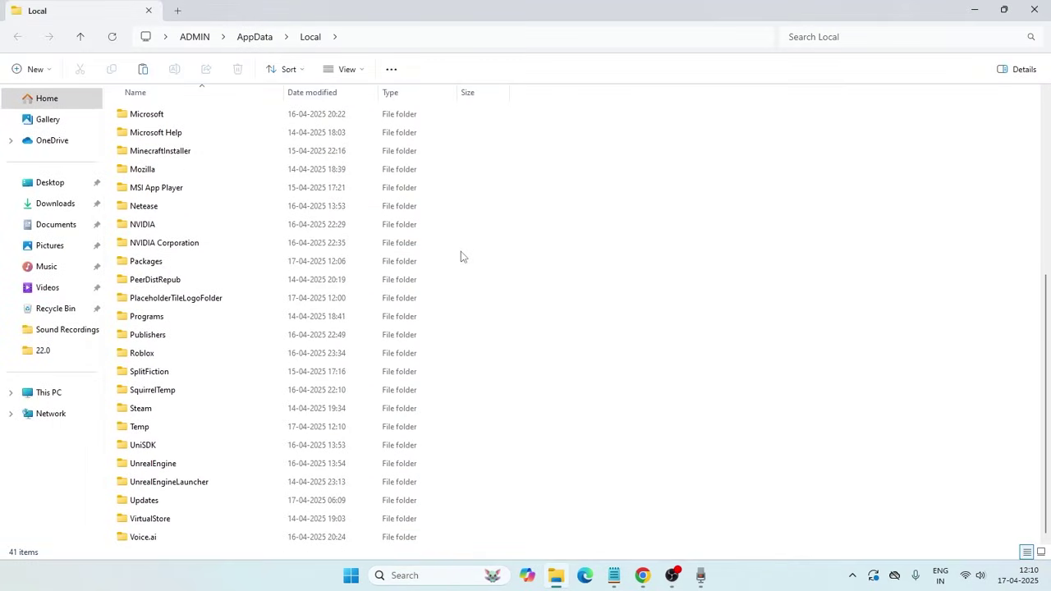
scroll(460, 257, "up", 5)
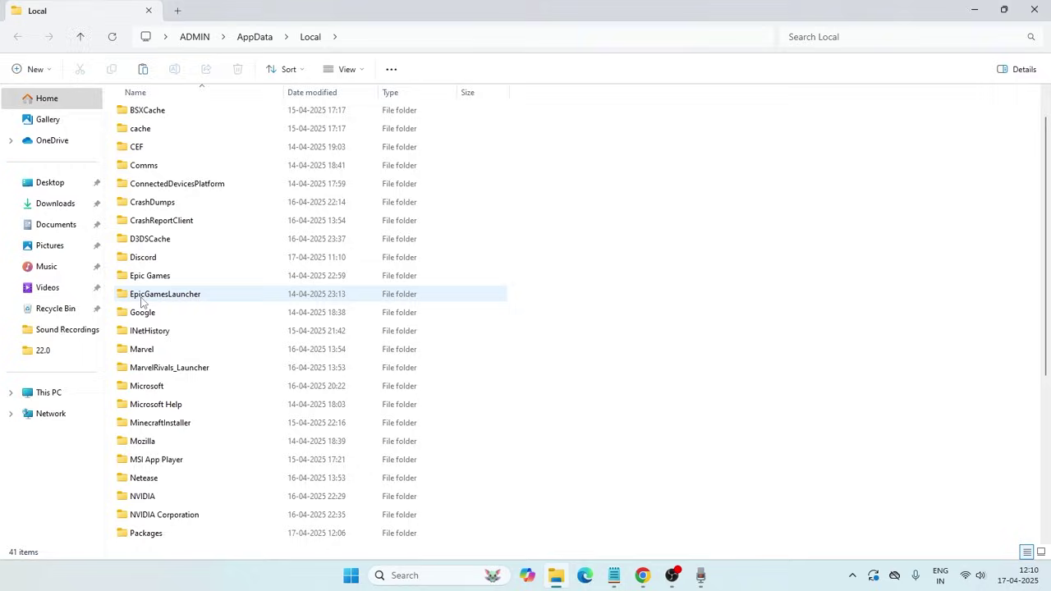
double_click(164, 297)
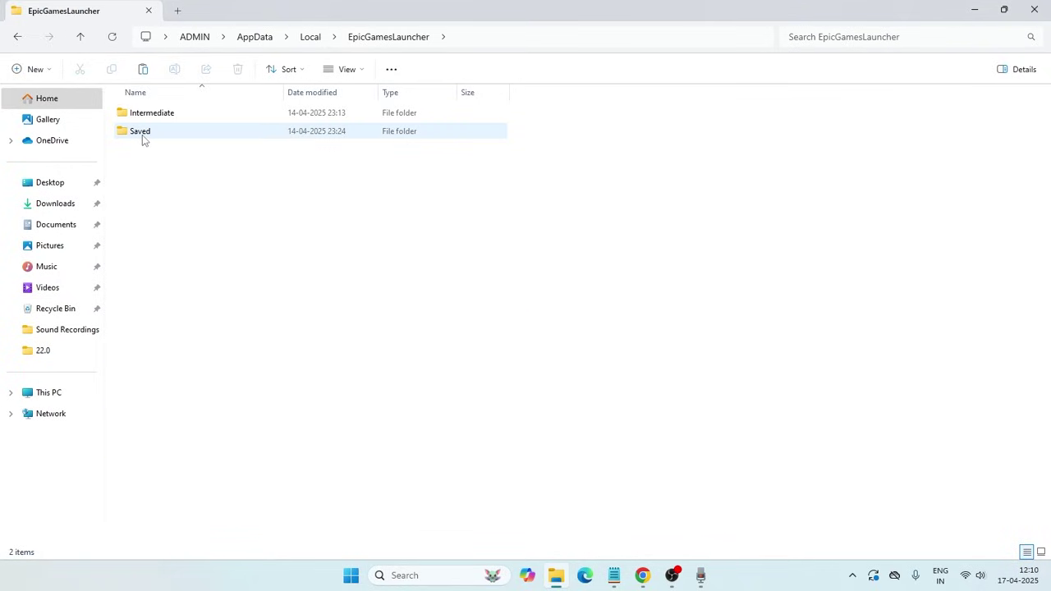
double_click(143, 135)
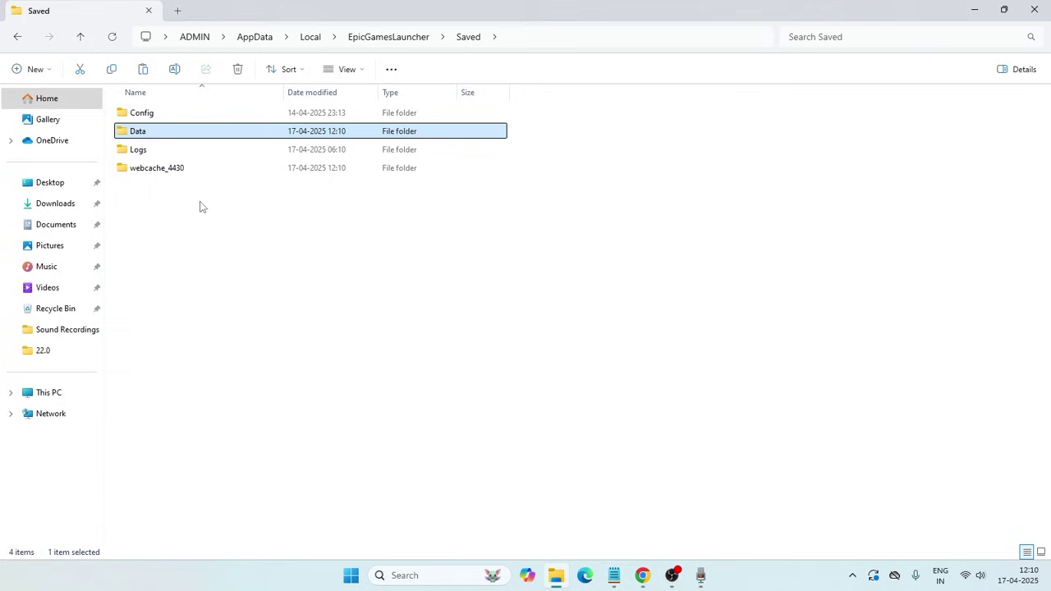
mouse_move(169, 174)
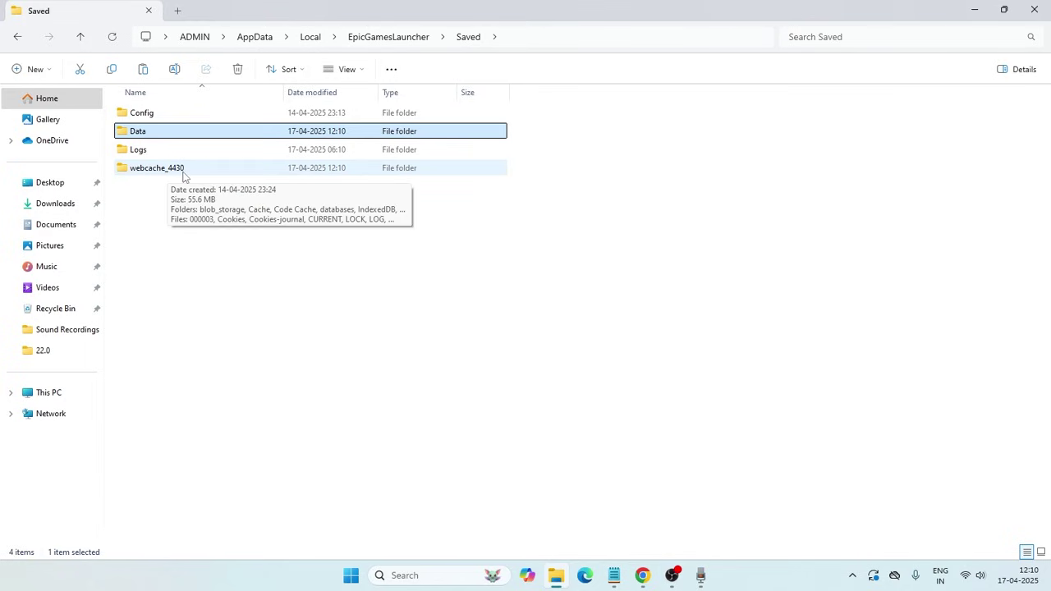
double_click(189, 173)
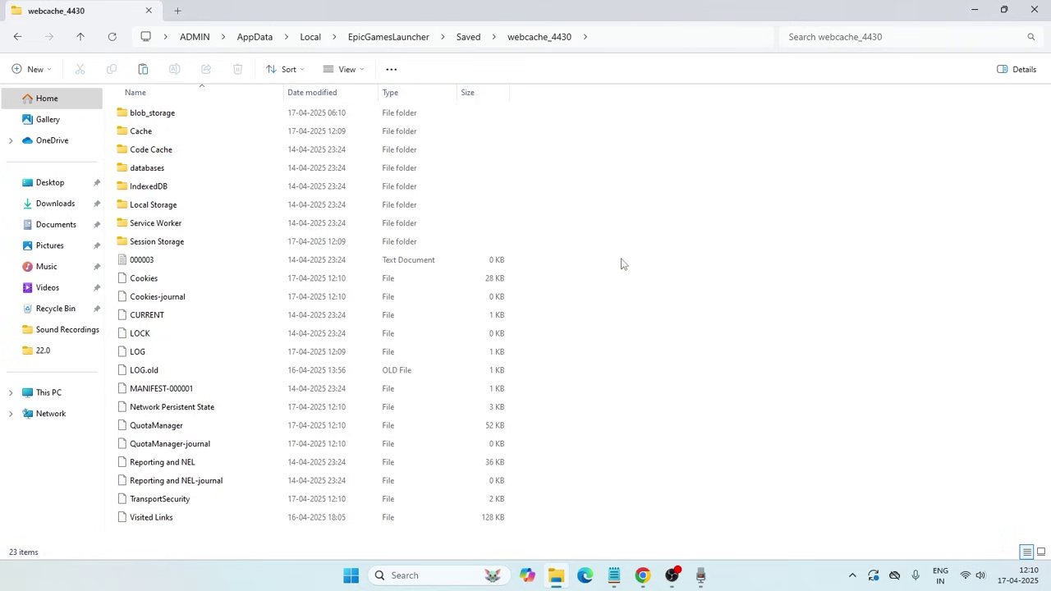
- Select all 23 webcache items with Ctrl+A, view their actions, then close File Explorer
key("ctrl+a")
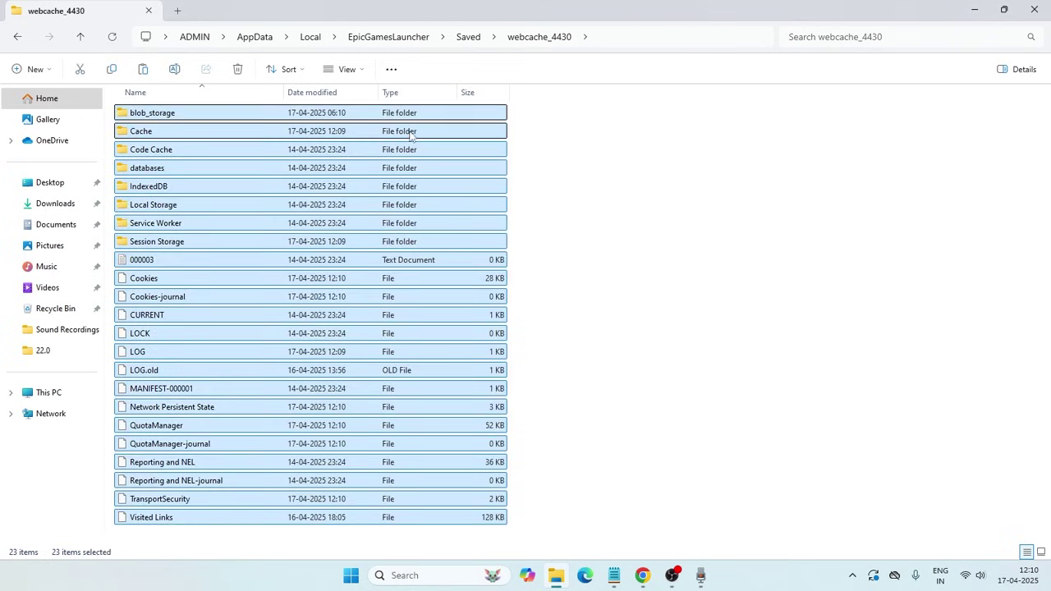
right_click(413, 136)
left_click(801, 204)
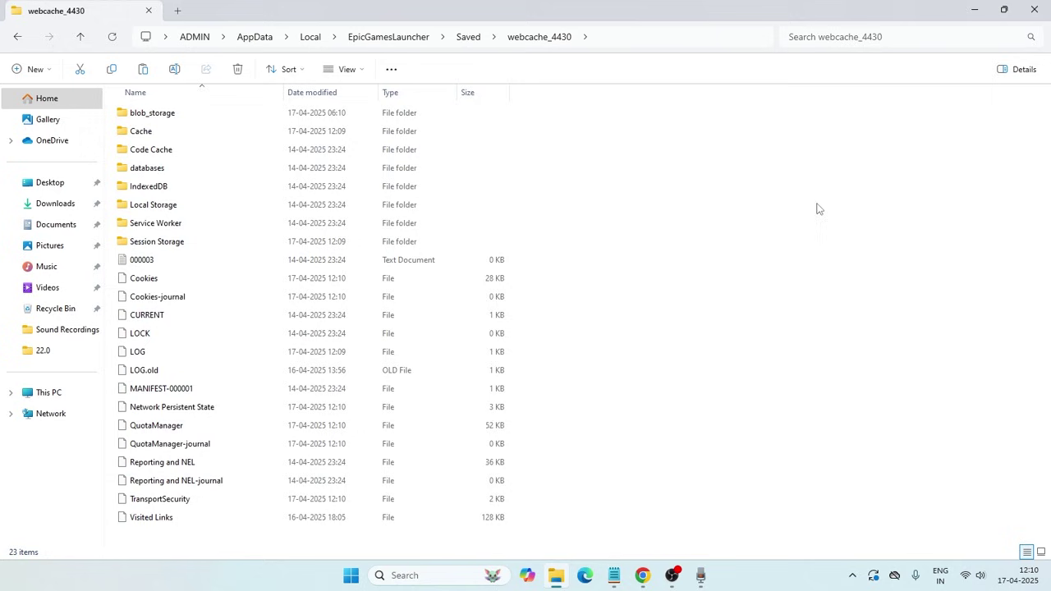
left_click(1035, 10)
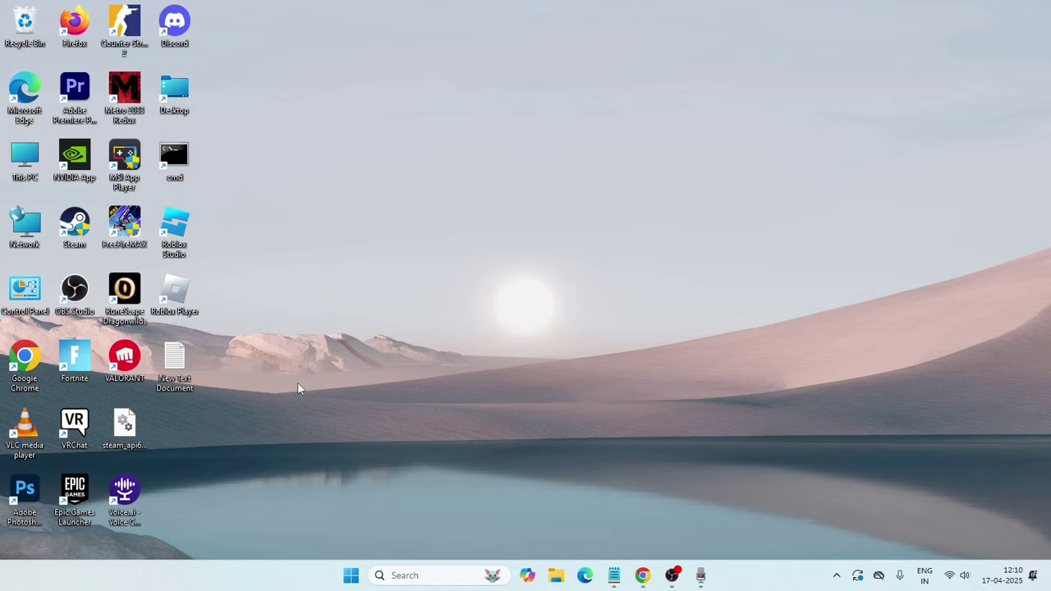
- Open Control Panel and reach the network adapter list via Network and Sharing Centre
left_click(419, 578)
type("control")
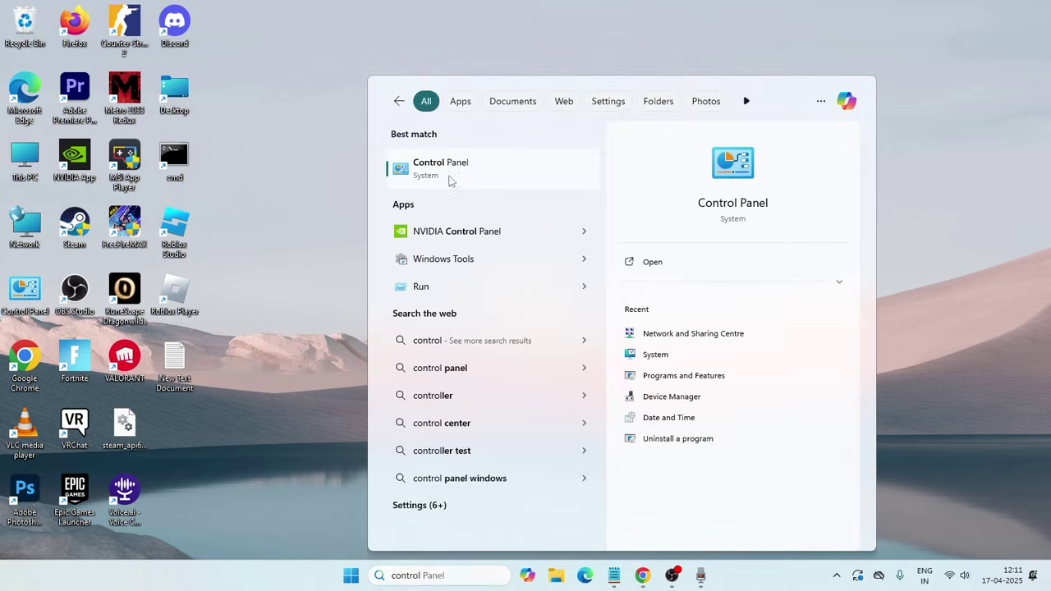
left_click(446, 173)
left_click(386, 161)
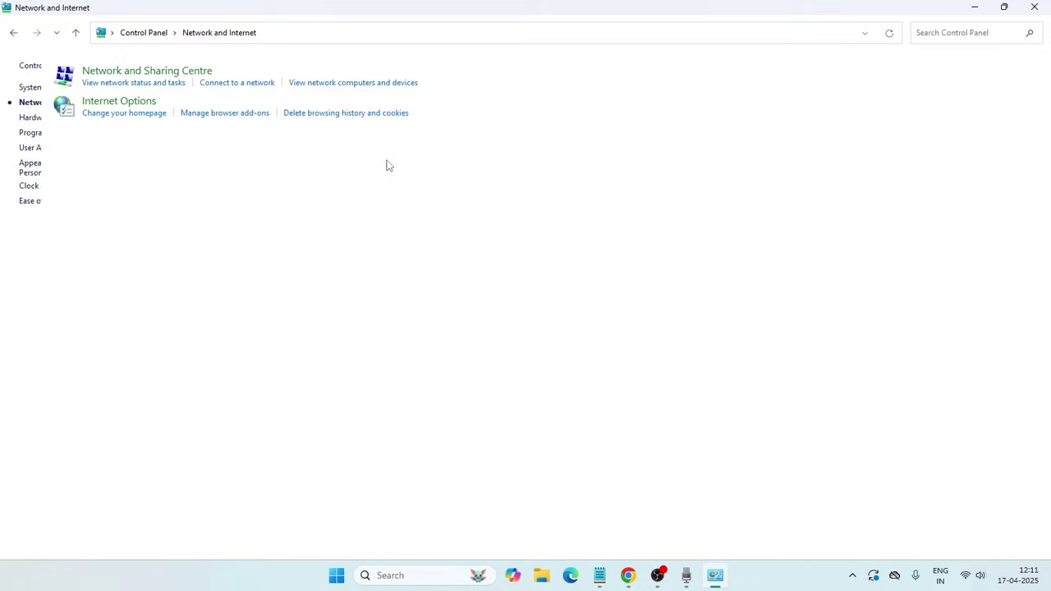
left_click(233, 69)
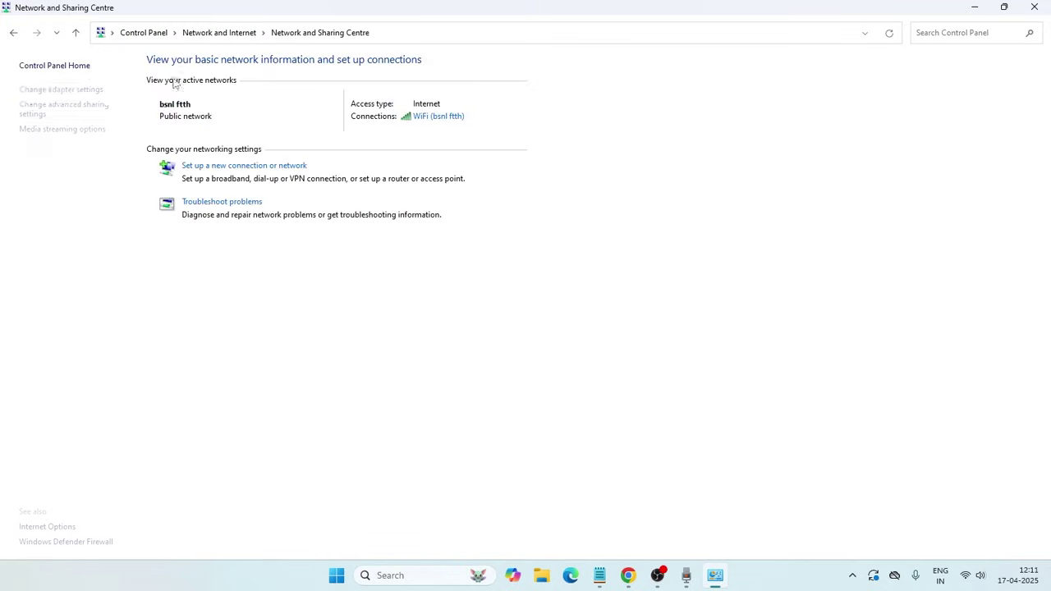
left_click(74, 91)
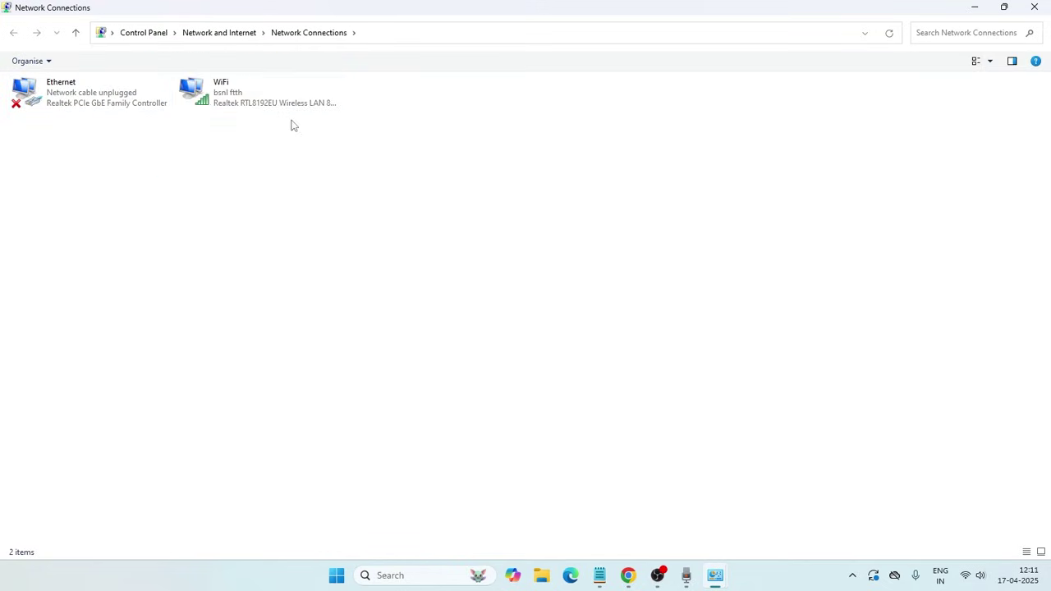
- Open the WiFi adapter's Properties dialog
double_click(280, 105)
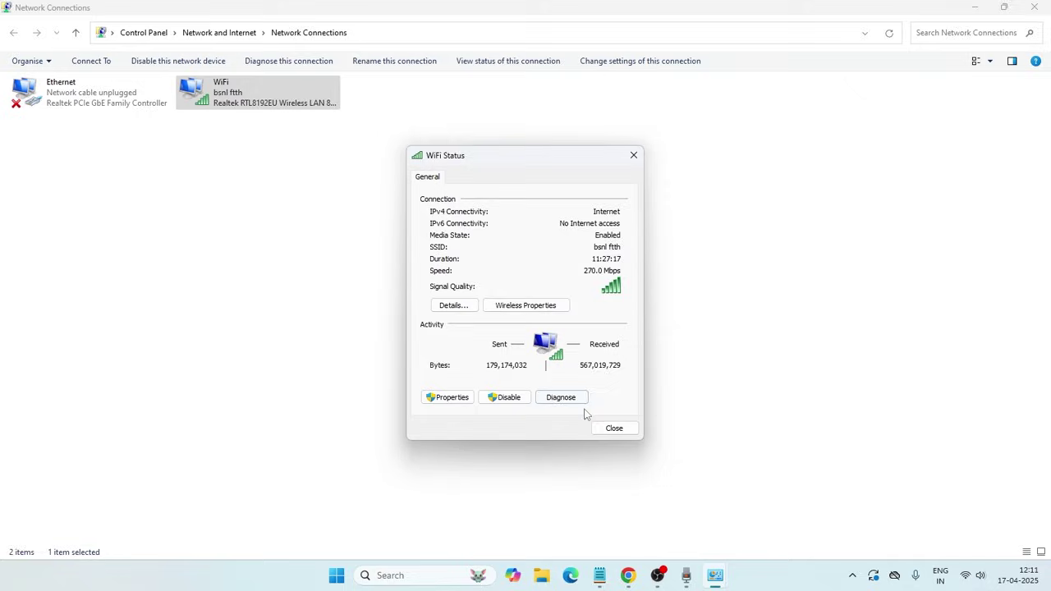
left_click(609, 425)
right_click(273, 97)
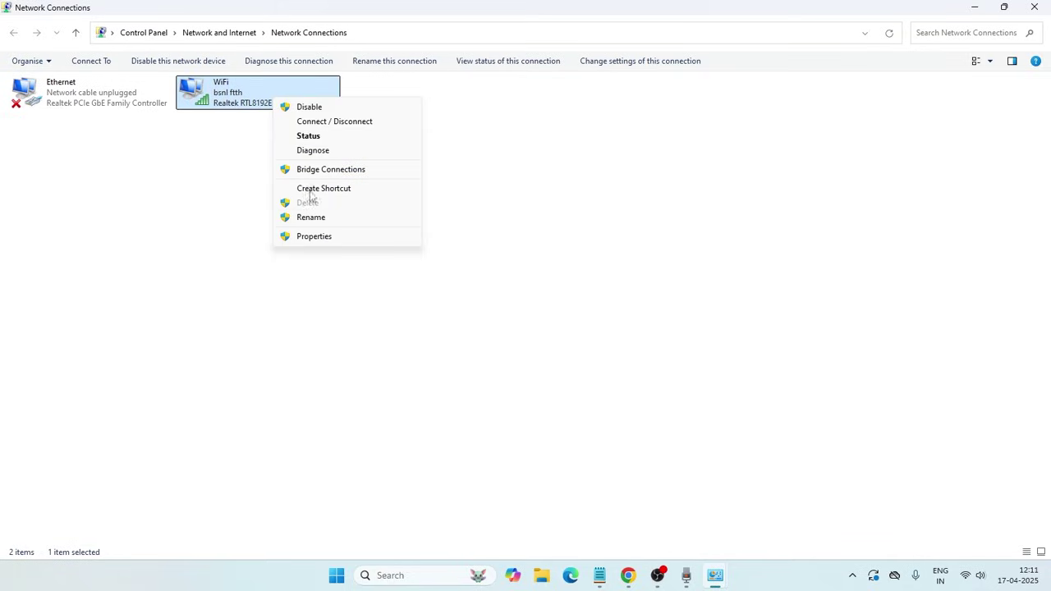
left_click(320, 236)
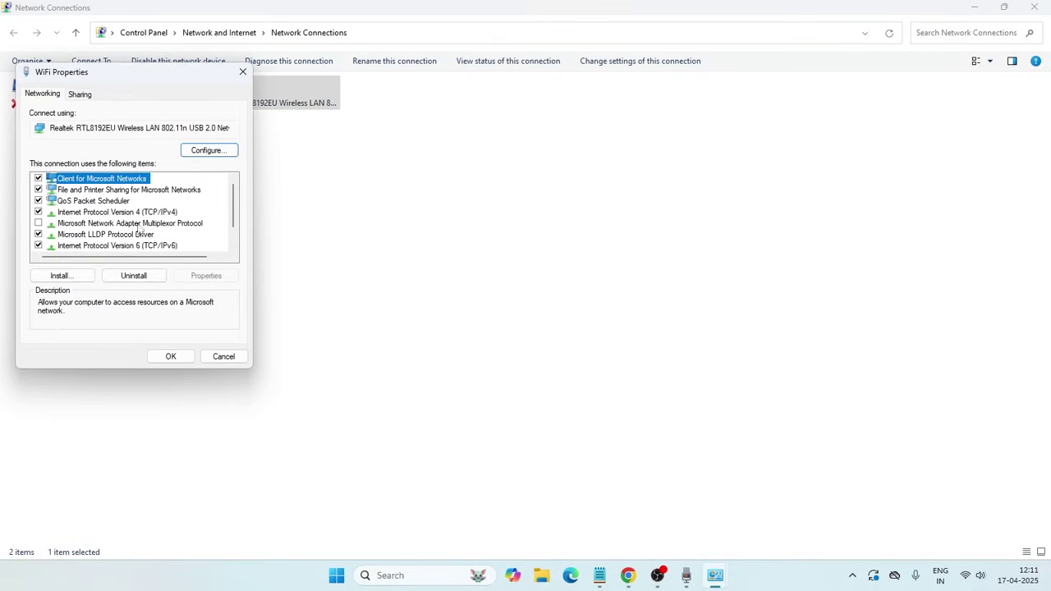
- Set the WiFi IPv4 DNS servers to 8.8.8.8 and 8.8.4.4, confirm, and close WiFi Properties
double_click(163, 215)
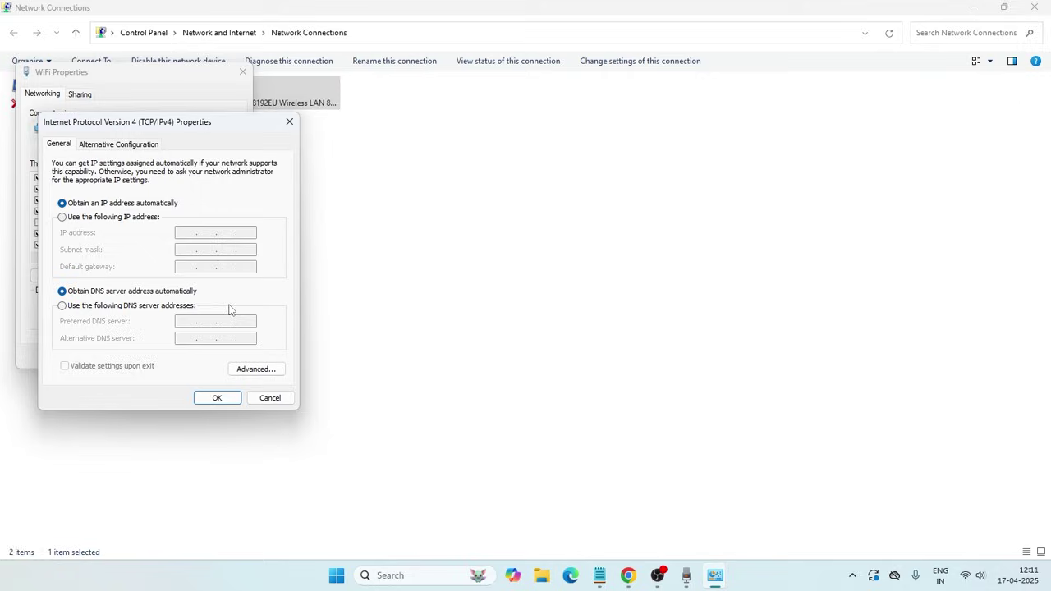
left_click(63, 306)
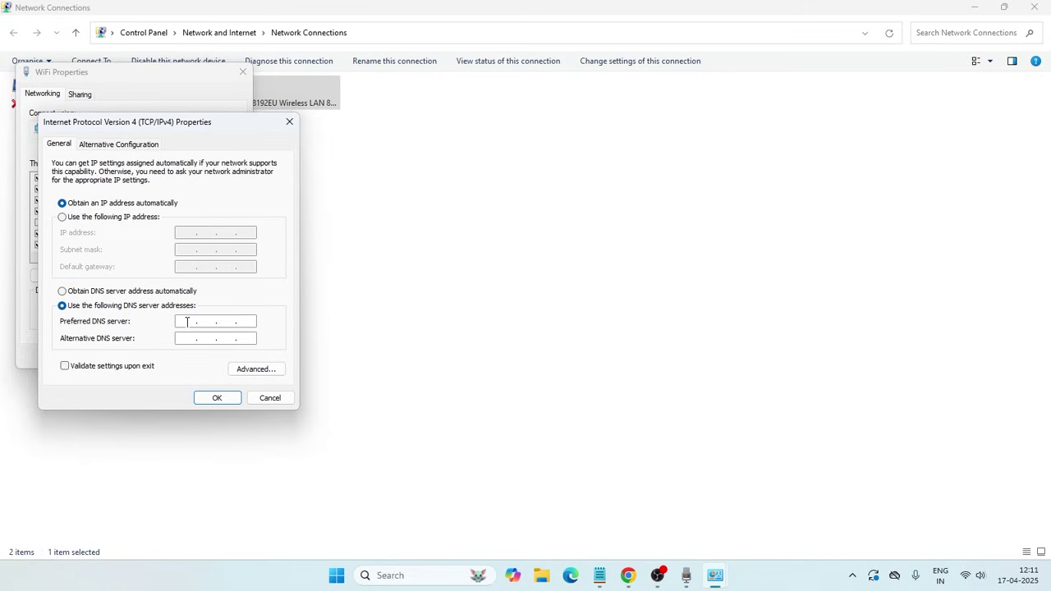
type("8.8.8.8")
left_click(197, 336)
type("8.8.4")
type(".4")
key("Return")
left_click(243, 72)
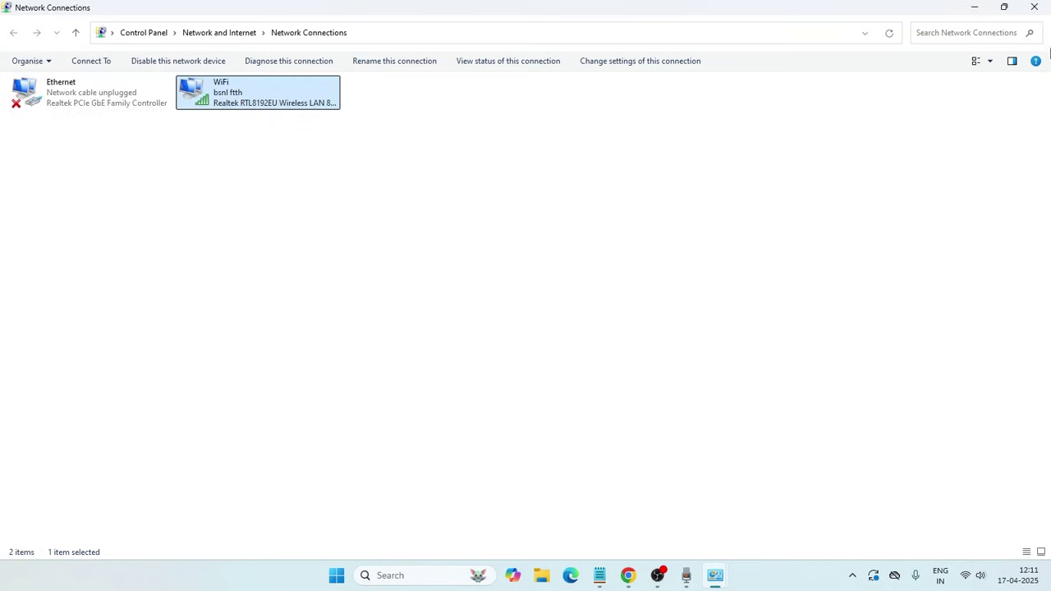
- Close Network Connections and choose Refresh from the desktop's right-click menu
left_click(1044, 5)
right_click(413, 215)
left_click(454, 303)
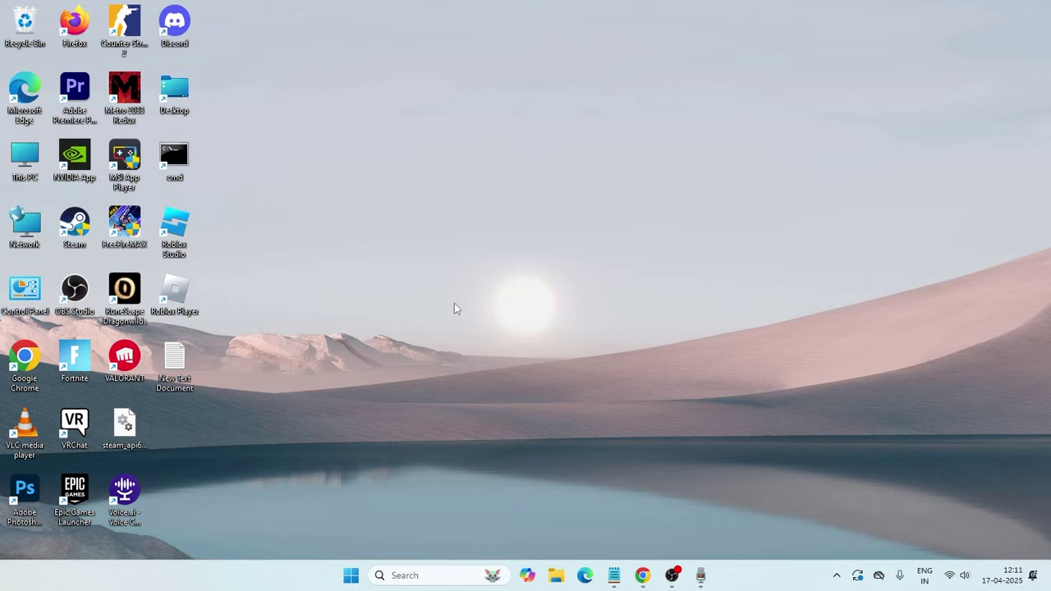